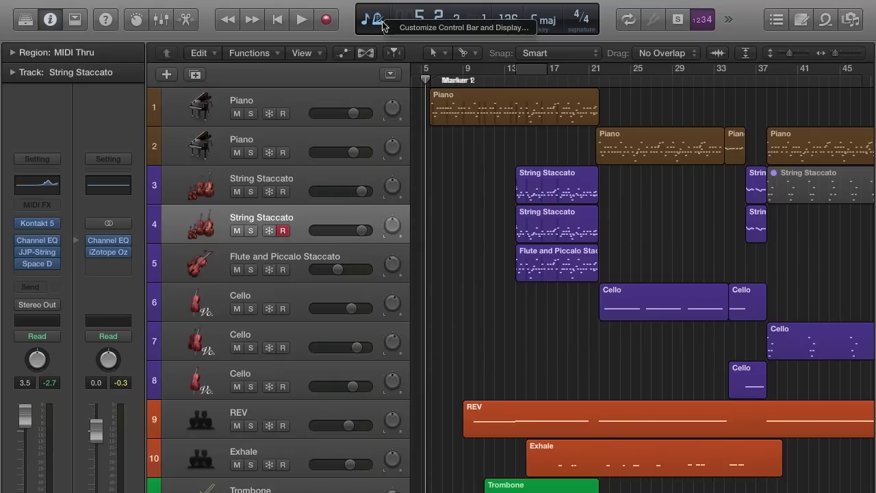
Step: Switch the control bar display to Custom with the CPU/HD load meters enabled
click(405, 29)
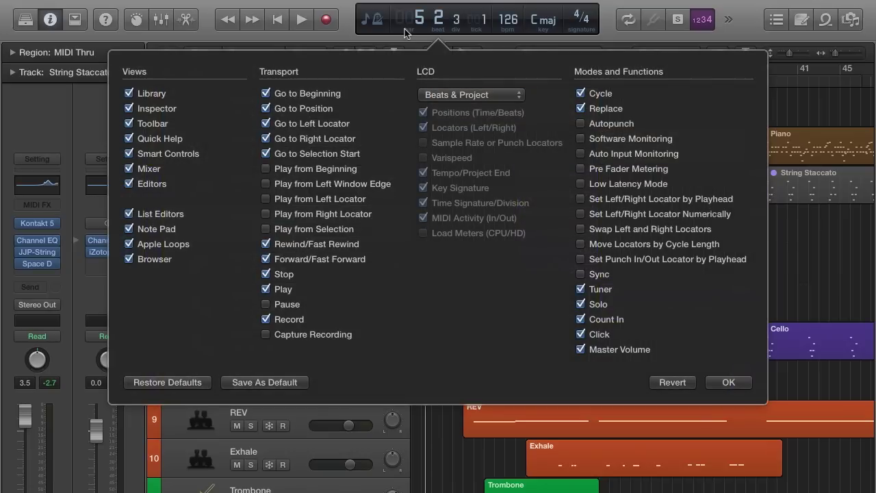
click(521, 95)
click(478, 143)
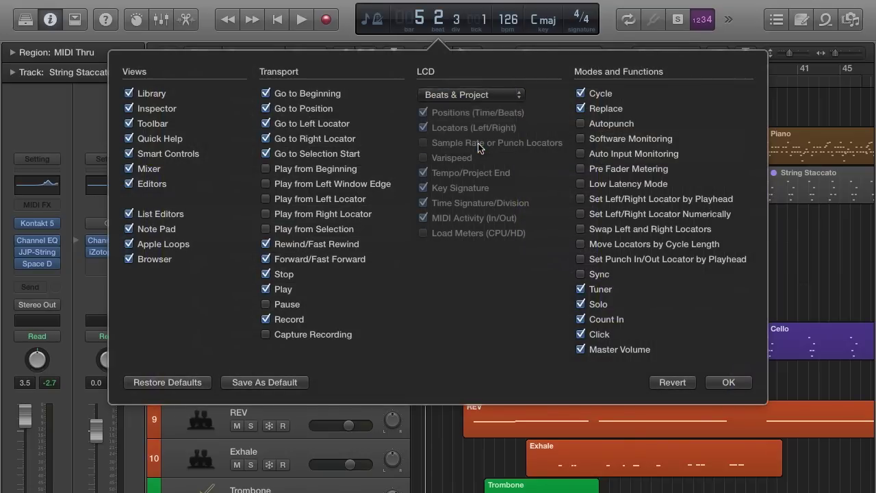
click(423, 233)
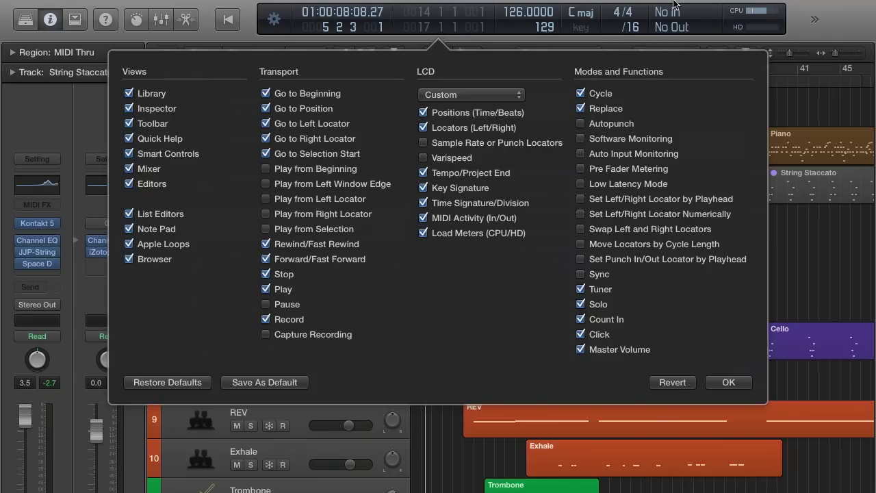
click(726, 382)
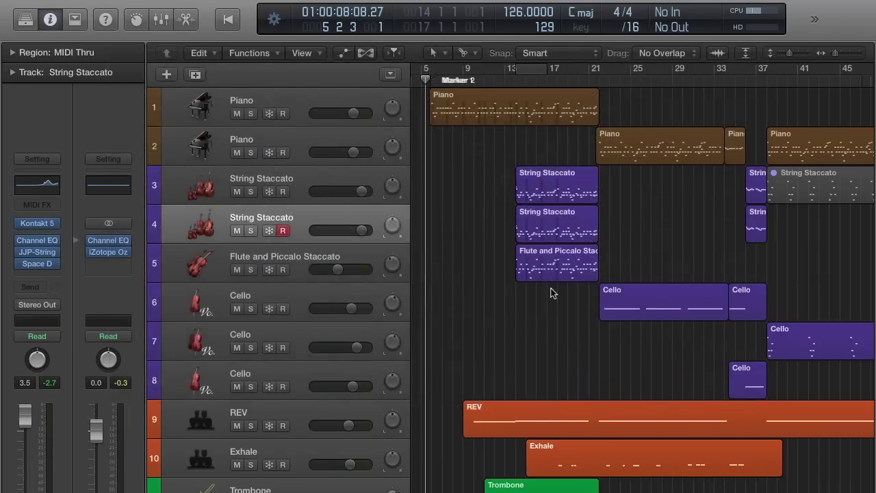
Step: Open the CPU/HD load meter window from the display and place it over the arrangement
click(751, 17)
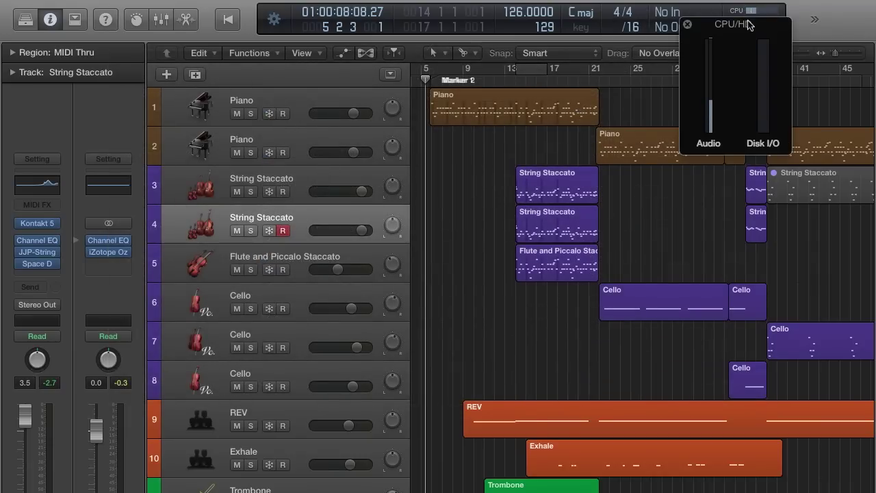
drag(735, 27, 648, 163)
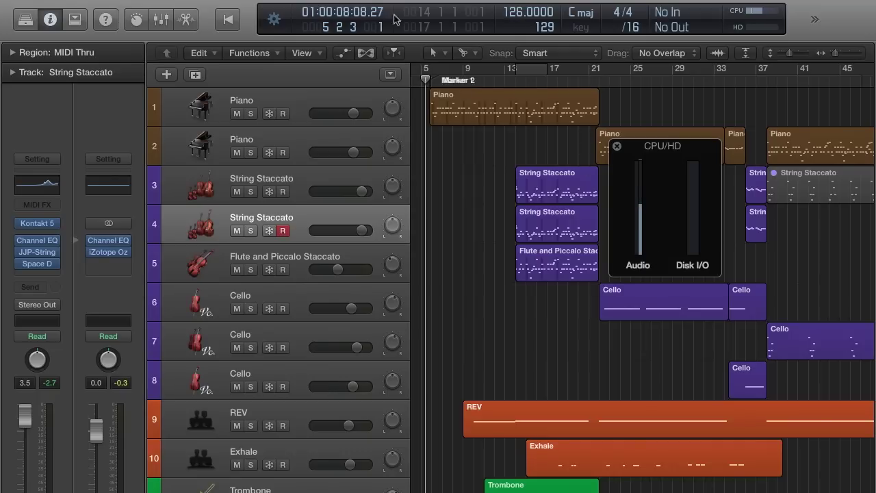
mouse_move(68, 4)
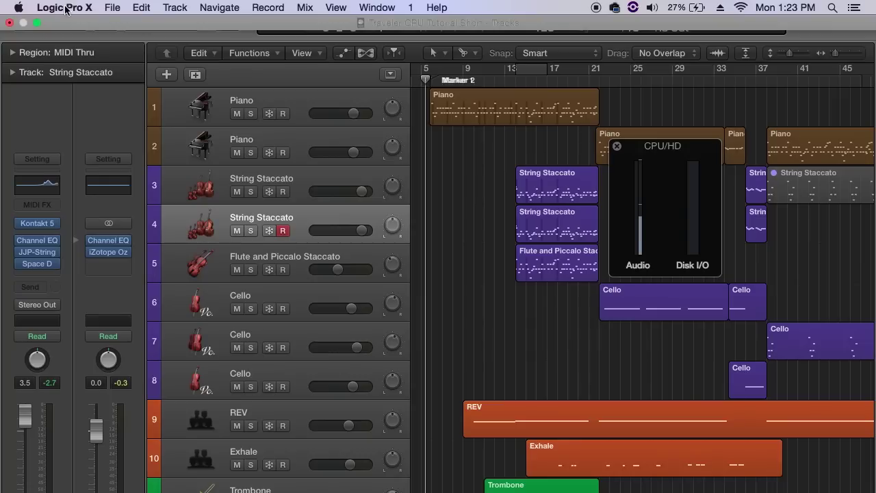
Step: Set Audio preferences Processing Threads to 4, apply the change, and close Preferences
click(66, 7)
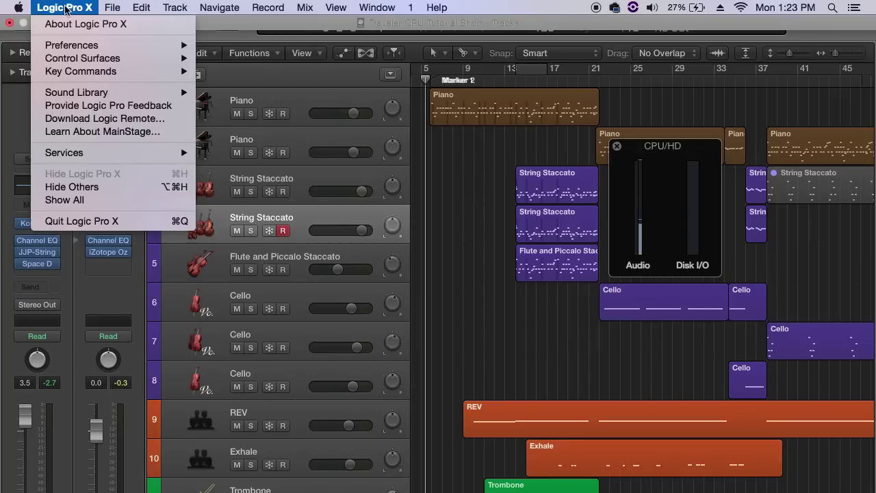
mouse_move(115, 43)
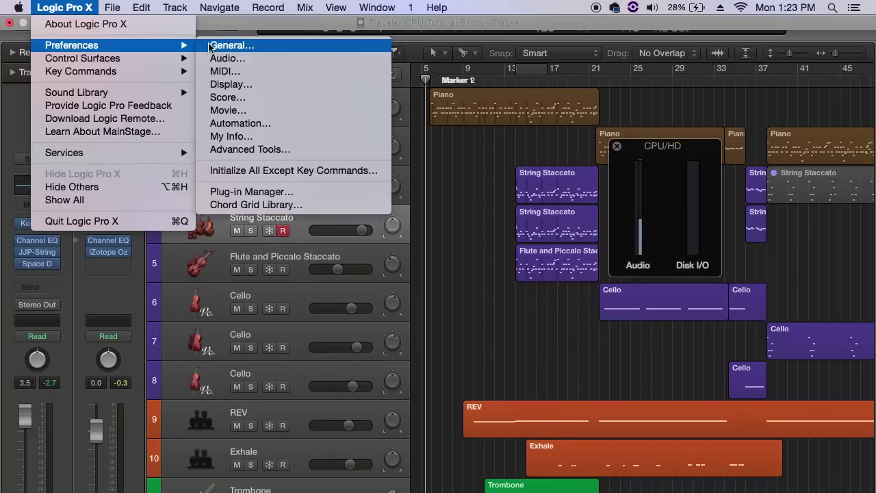
click(226, 59)
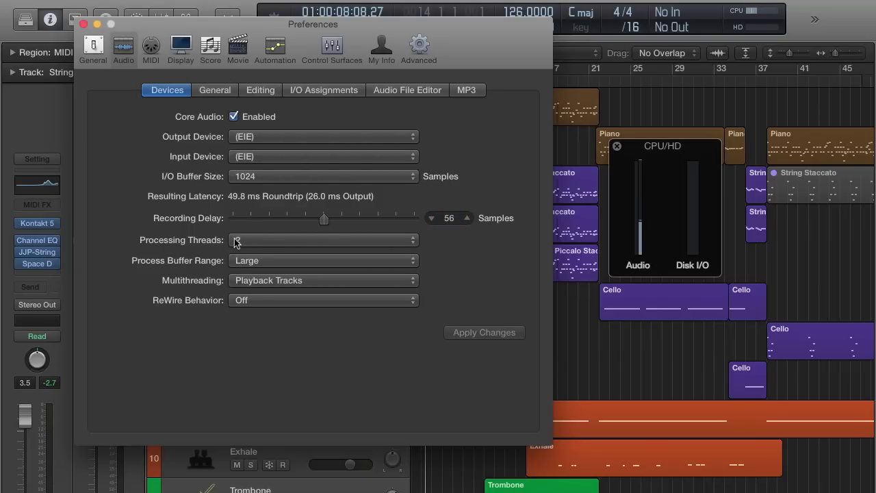
click(386, 246)
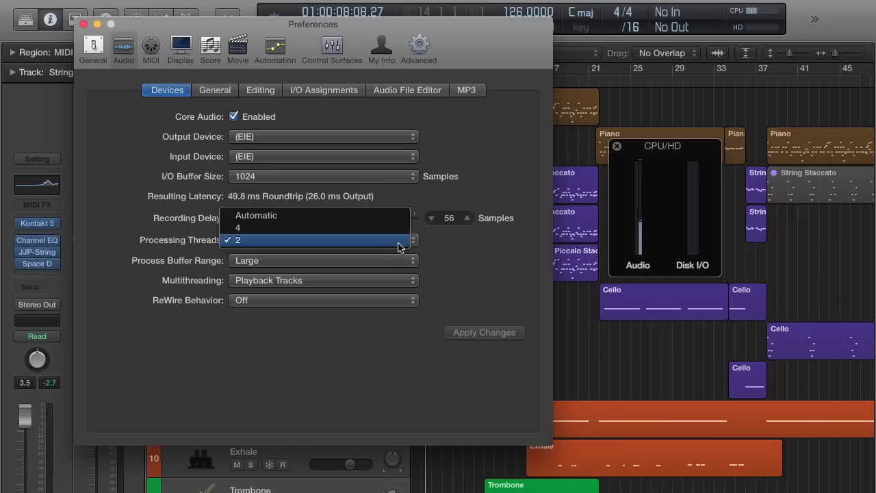
click(346, 232)
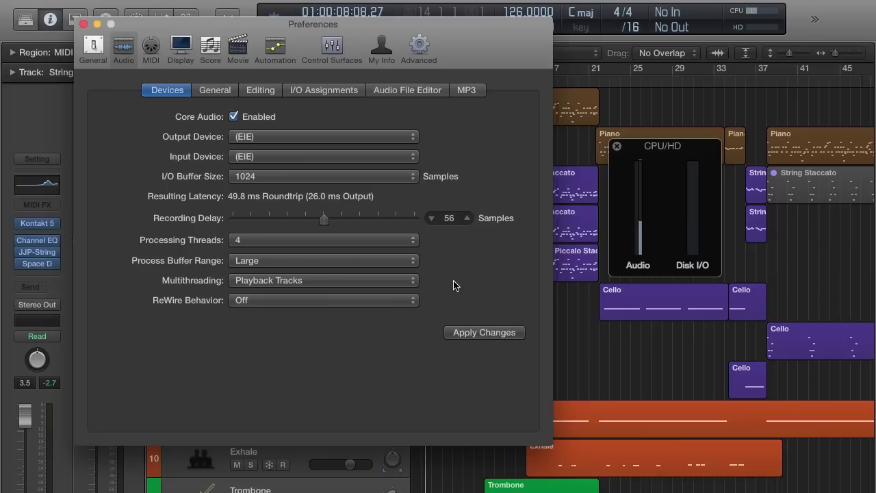
click(479, 334)
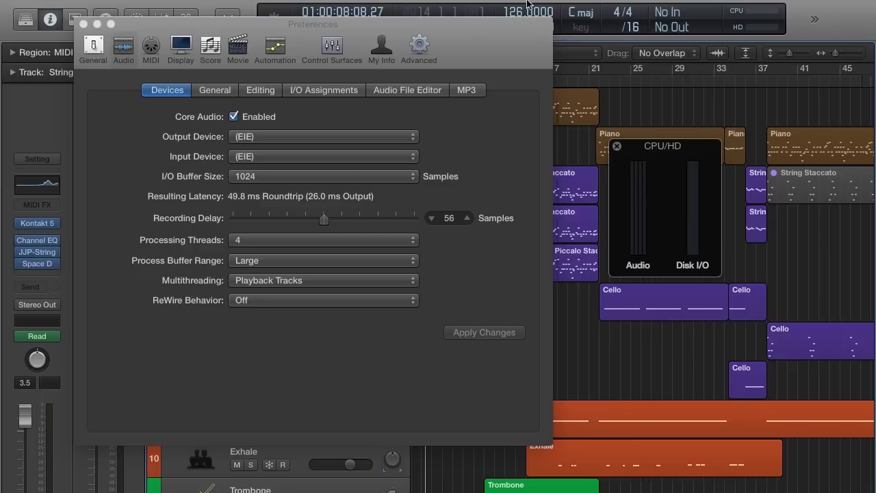
click(83, 24)
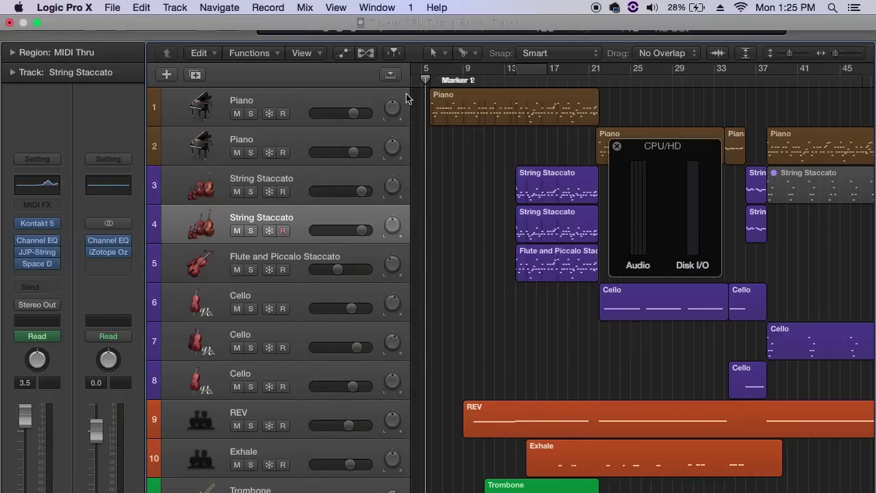
Step: Move the CPU/HD meter window to the top-right and select the Trombone track
drag(629, 150, 787, 54)
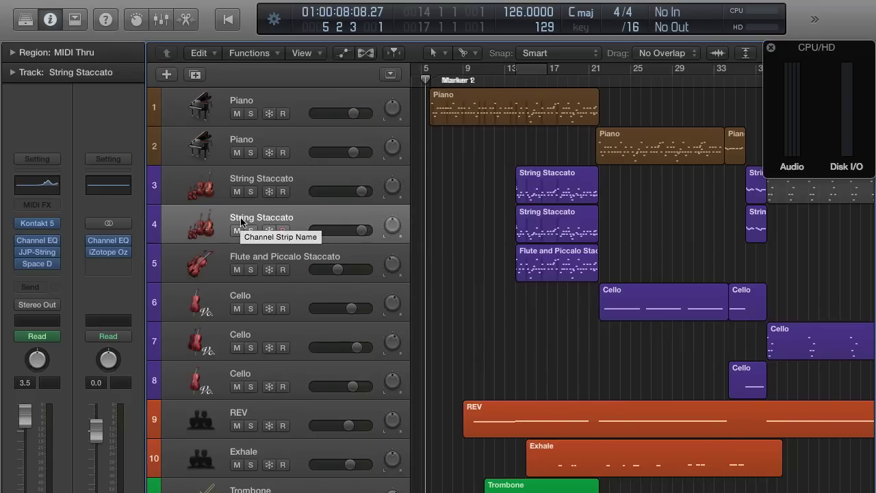
key(Down)
key(Down)
key(Down)
key(Down)
key(Down)
key(Down)
key(Down)
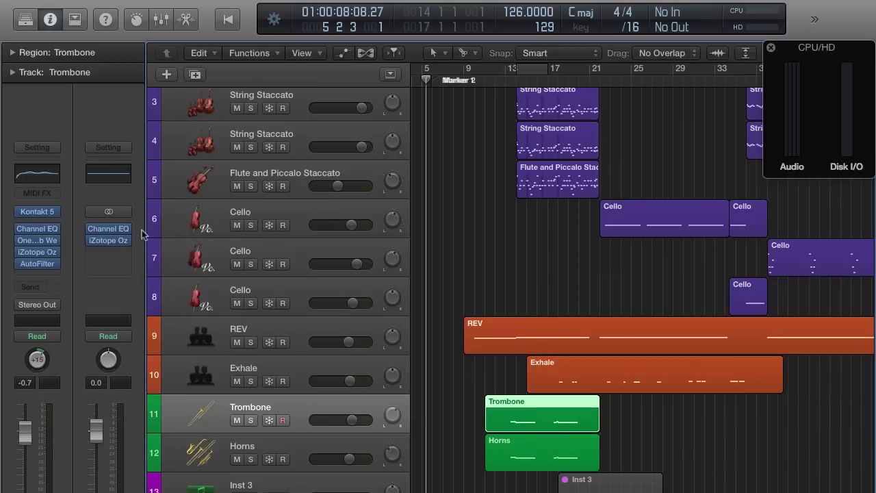
scroll(336, 417, down, 1)
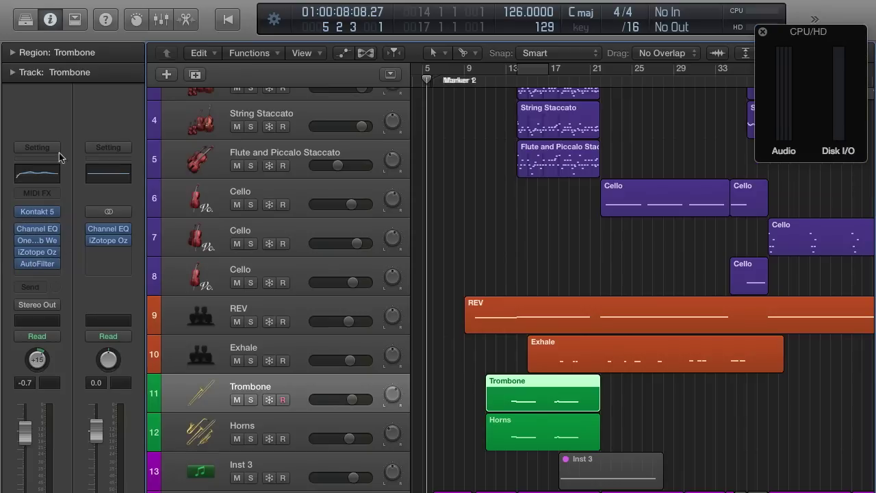
Step: Route the Trombone channel's output to Bus 22
click(58, 306)
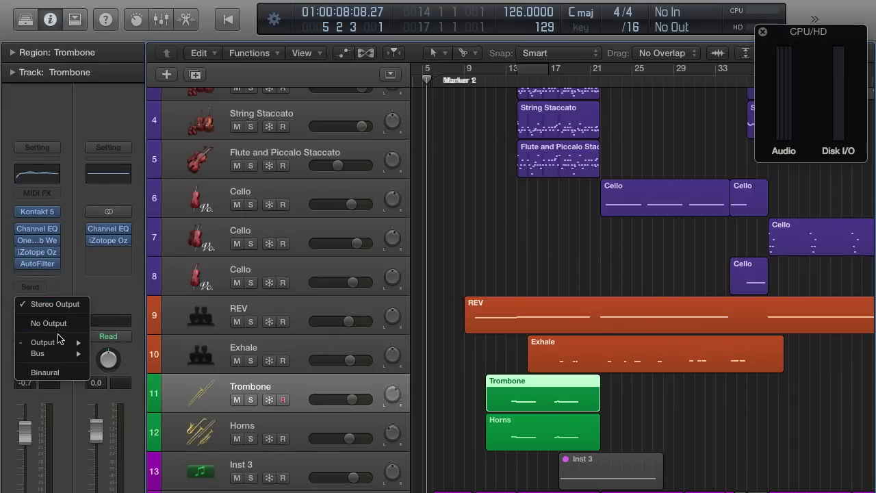
mouse_move(65, 354)
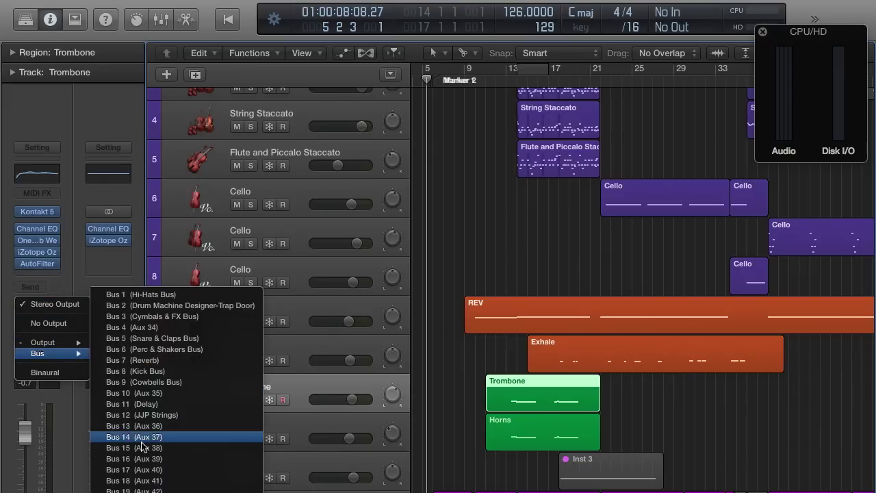
click(136, 490)
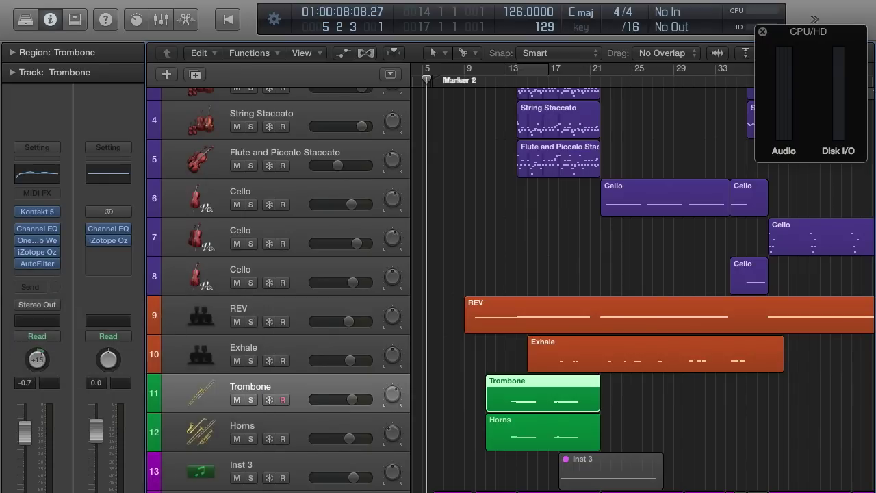
Step: Move the iZotope Ozone and AutoFilter plug-ins onto the Bus 22 aux, then check CPU load
mouse_move(57, 257)
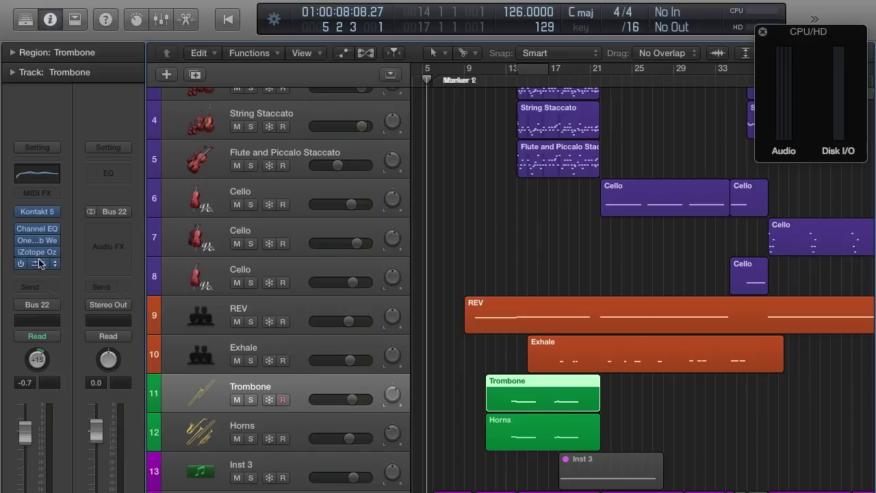
drag(57, 258, 85, 254)
drag(34, 266, 108, 244)
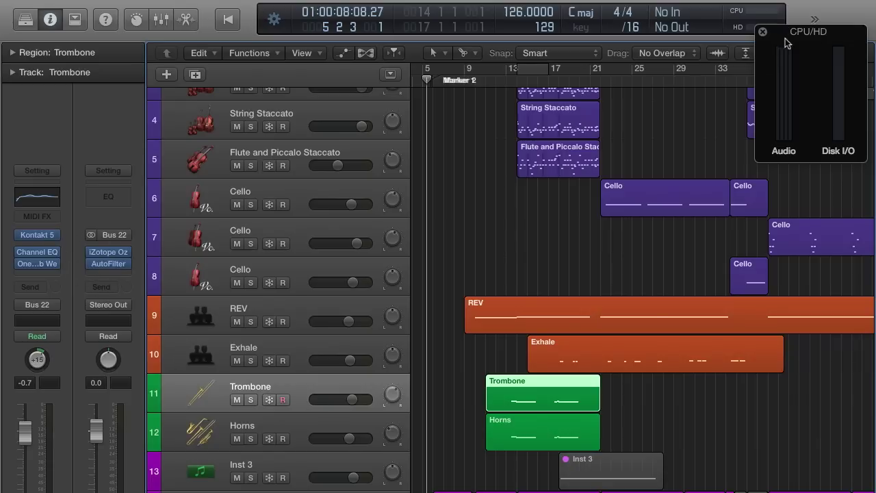
drag(785, 44, 510, 156)
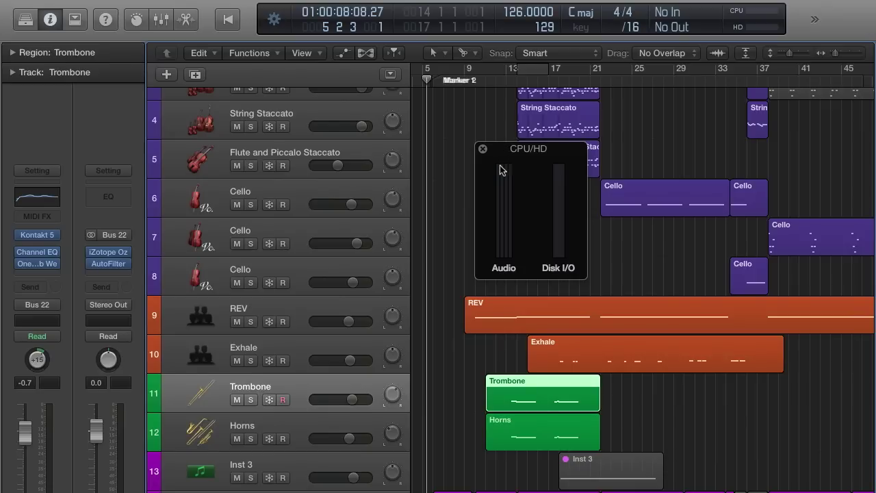
drag(505, 157, 779, 62)
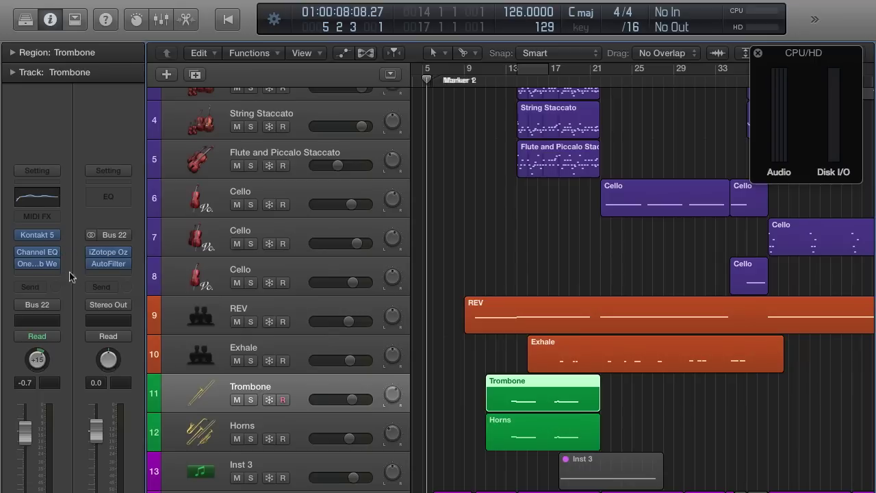
Step: Select each String Staccato, Flute and Piccolo, and Cello track in turn to review their inserts
scroll(180, 187, up, 3)
click(180, 188)
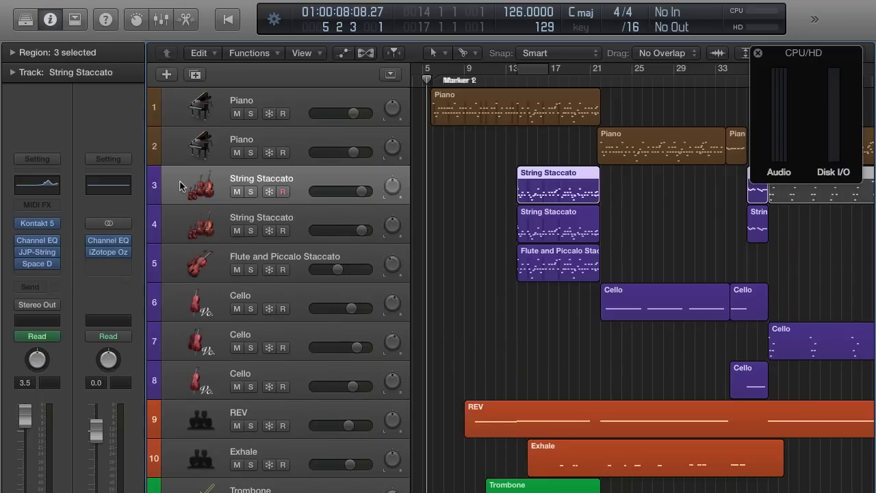
click(176, 234)
click(178, 267)
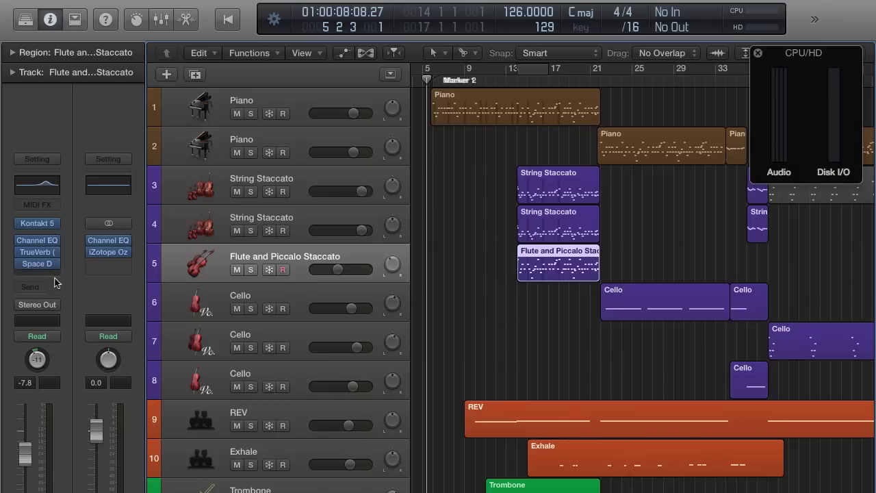
click(184, 297)
click(180, 339)
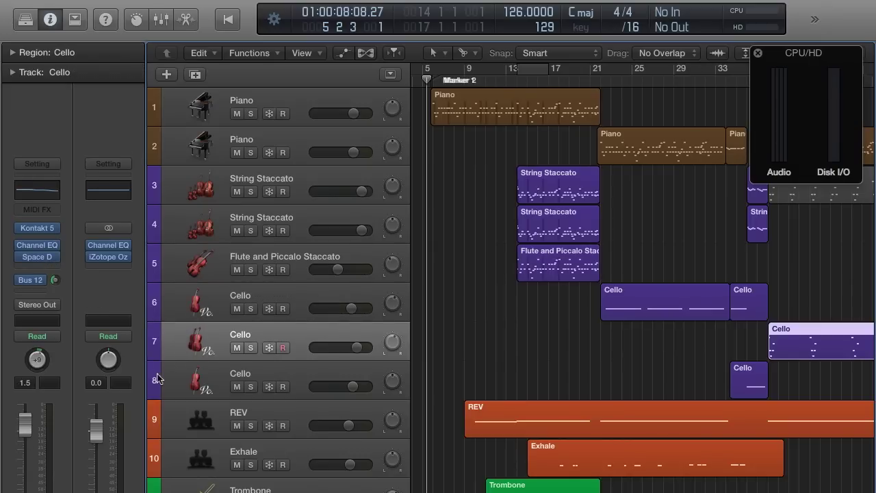
click(178, 375)
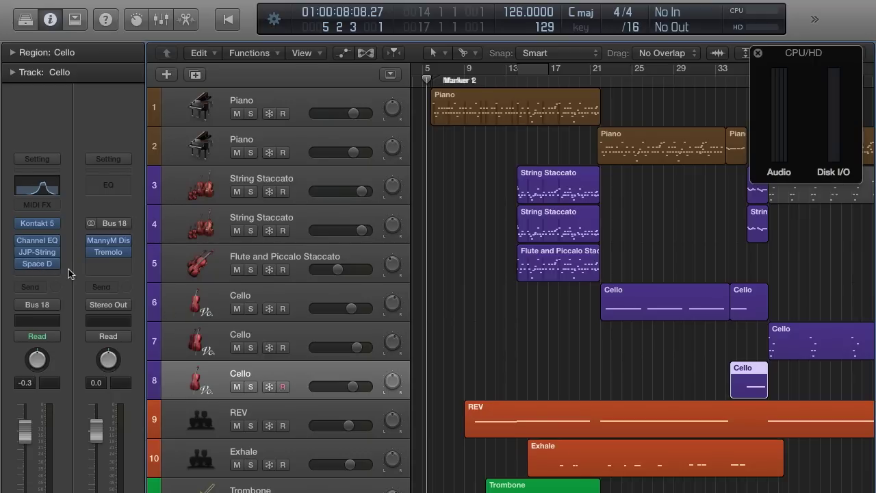
Step: Step through the string tracks again, ending on the first String Staccato track
mouse_move(39, 263)
click(192, 194)
click(193, 222)
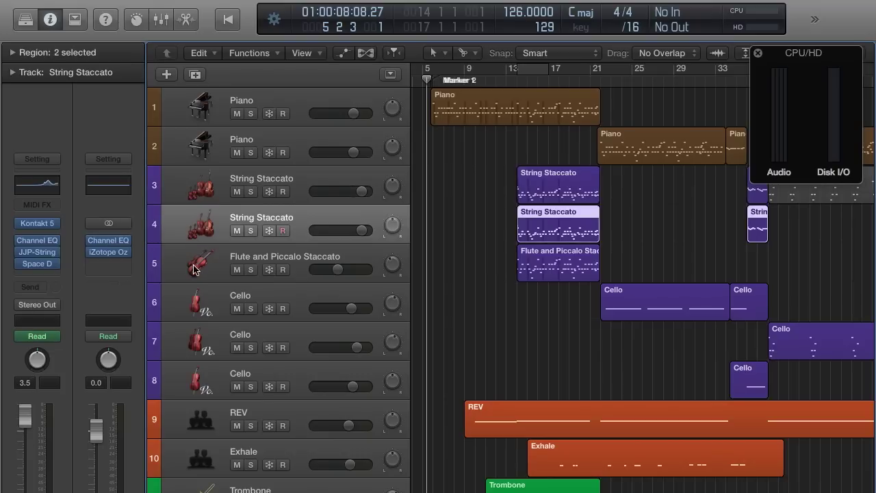
click(196, 270)
key(Down)
click(188, 196)
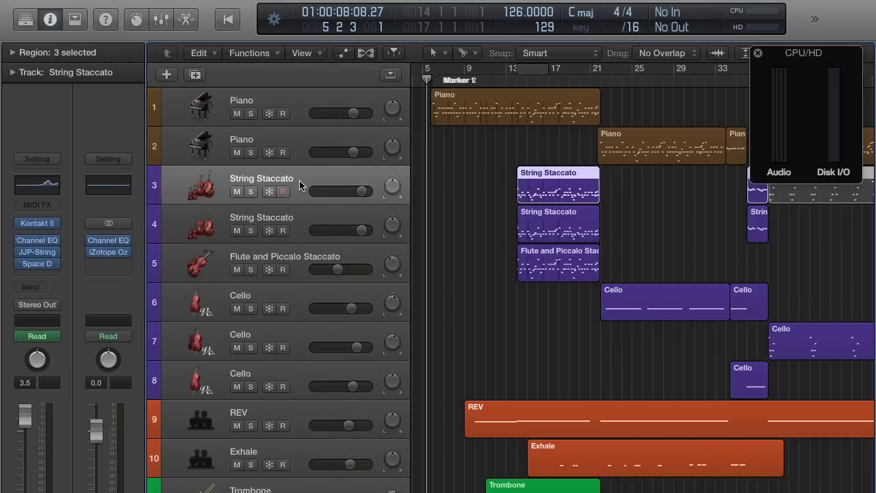
Step: Open the Mixer and drag the first String Staccato strip's Space D plug-in toward the Bus 13 aux
key(x)
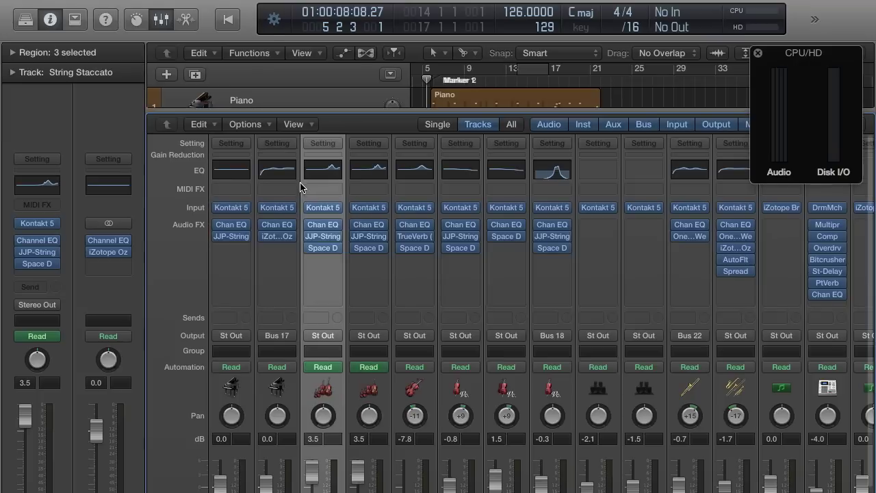
scroll(478, 286, right, 2)
scroll(478, 286, right, 3)
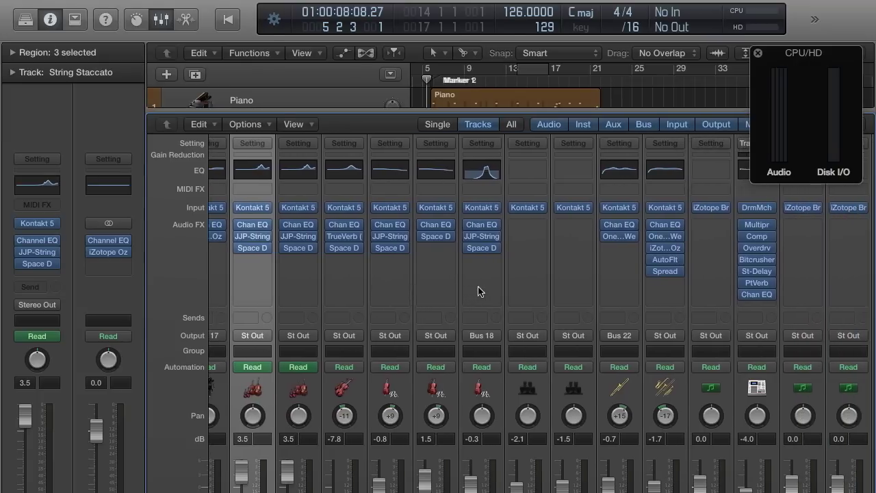
click(243, 267)
click(234, 254)
drag(234, 253, 708, 222)
scroll(618, 265, right, 10)
Step: Rename the Bus 13 aux channel from Aux 36 to 'Space D Strings'
scroll(618, 267, right, 3)
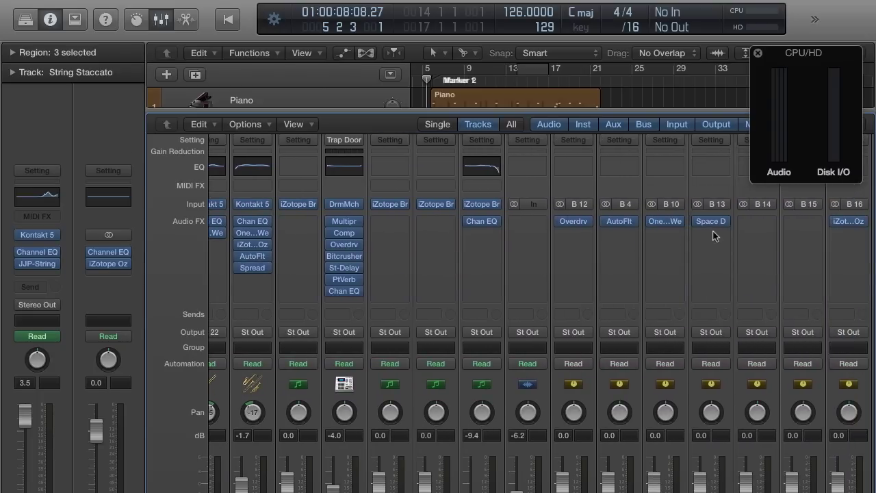
scroll(716, 239, down, 3)
scroll(722, 471, up, 1)
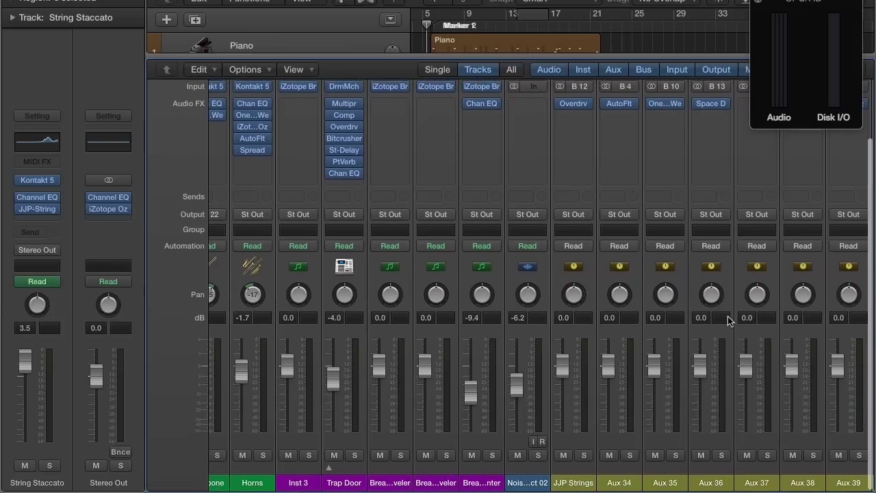
click(711, 483)
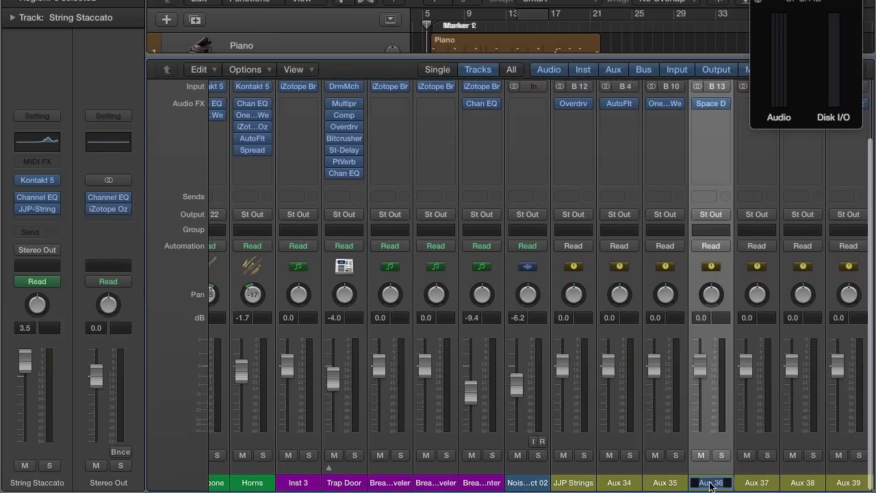
text(Space D S)
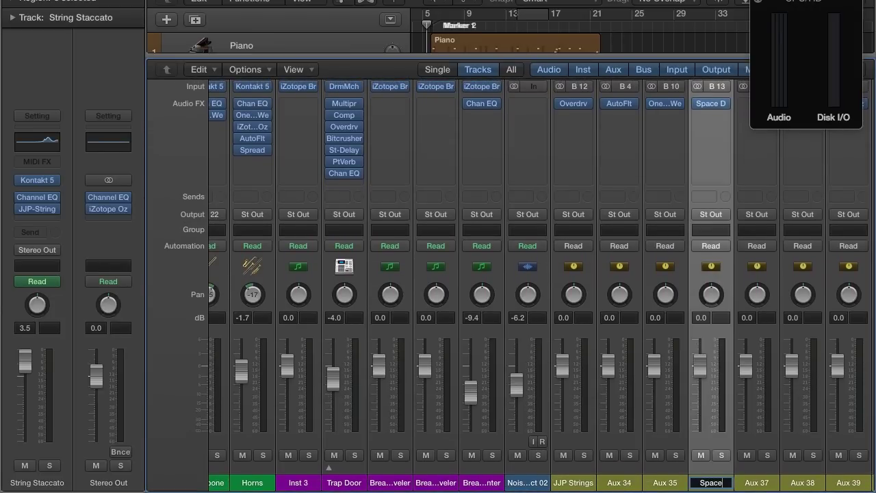
text(trings)
key(Return)
scroll(577, 332, left, 10)
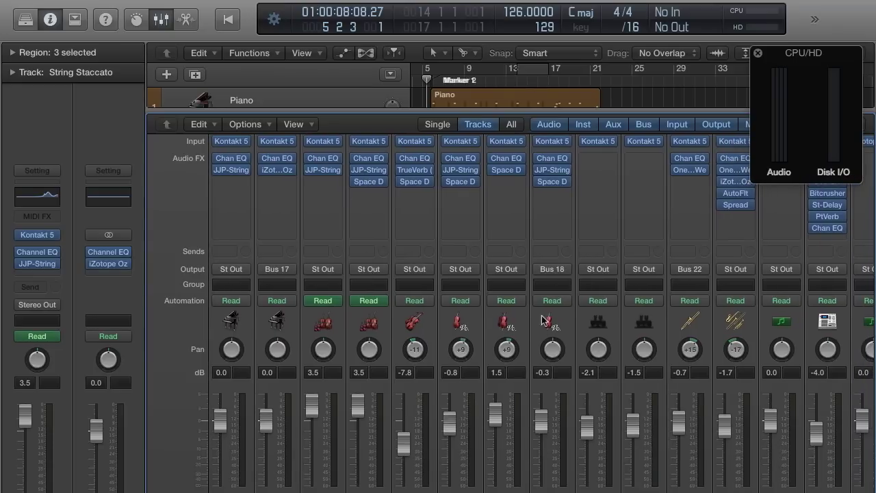
Step: Set the Space D slot to No Plug-in on the three cello, flute and second String Staccato strips
mouse_move(551, 182)
click(565, 184)
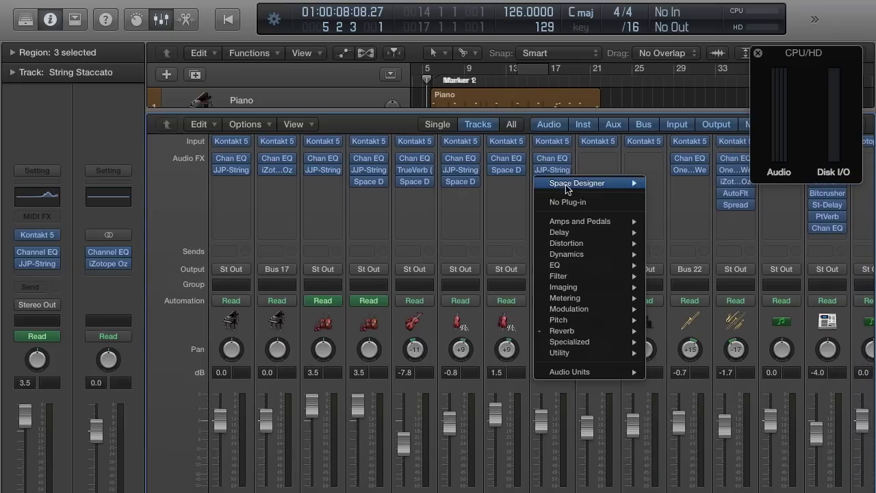
click(567, 203)
click(520, 173)
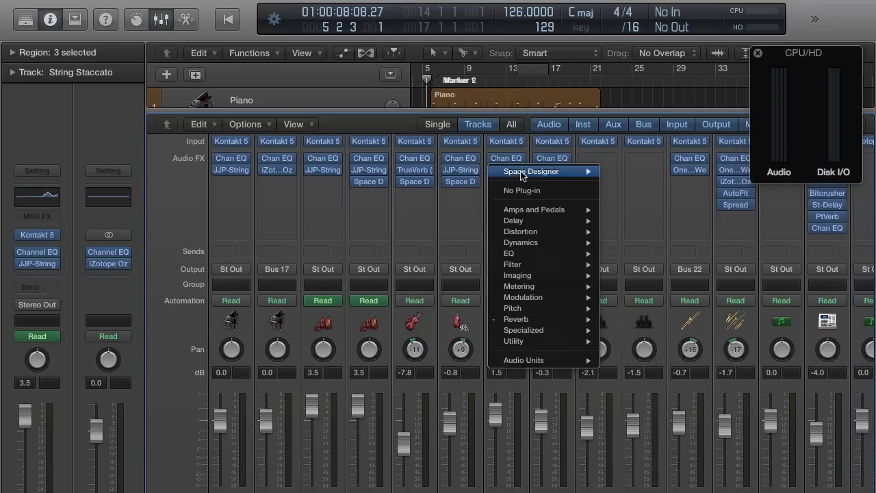
click(525, 190)
click(474, 187)
click(473, 202)
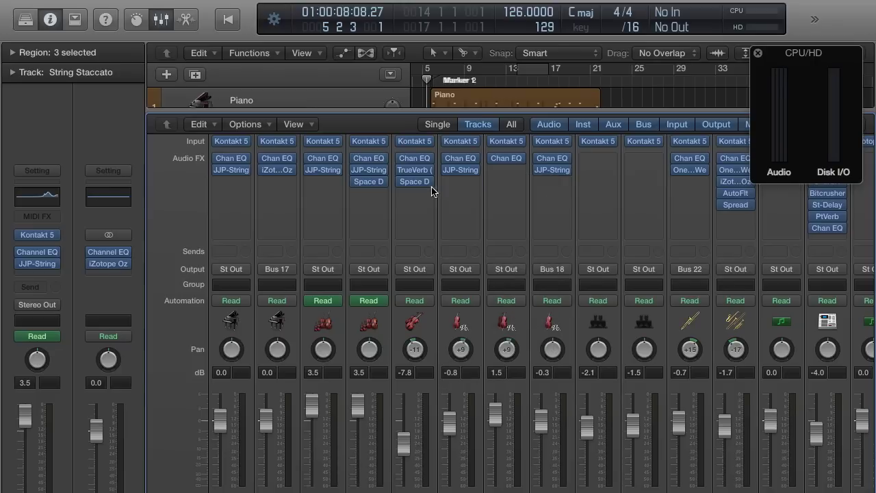
click(431, 185)
click(430, 201)
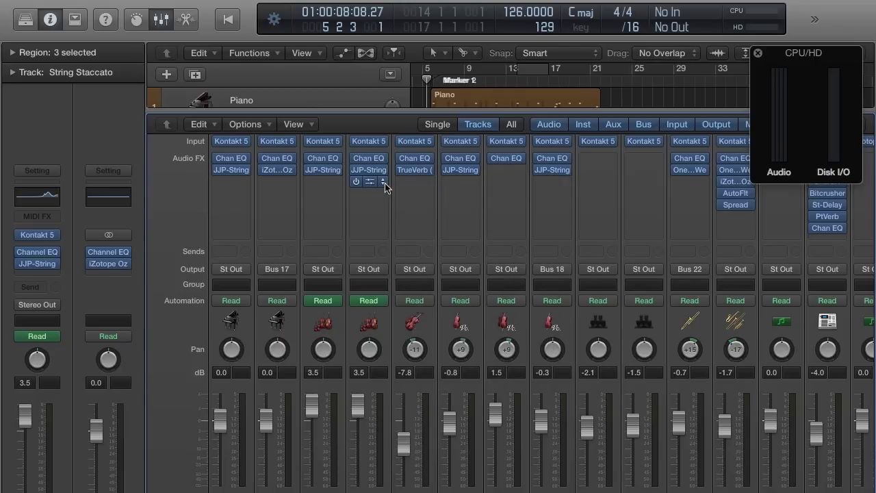
click(384, 183)
click(385, 202)
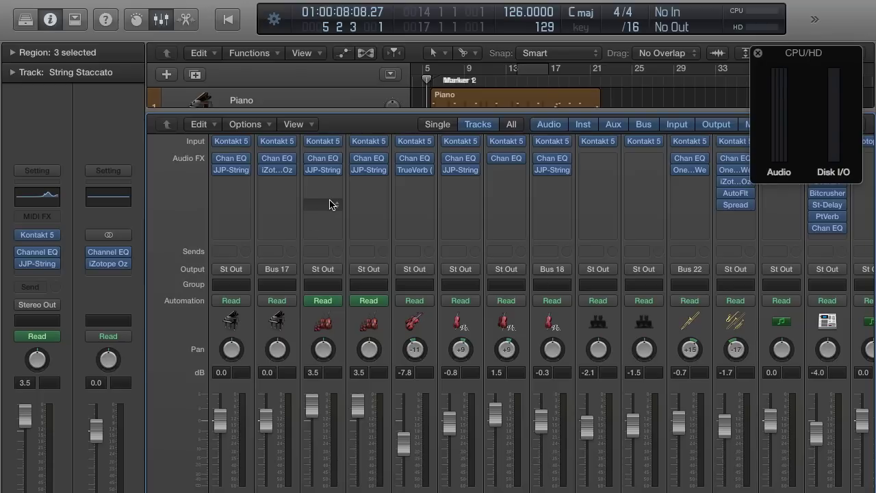
Step: Add Bus 13 (Space D Strings) sends to the second String Staccato, flute and next string strips
click(370, 253)
mouse_move(385, 312)
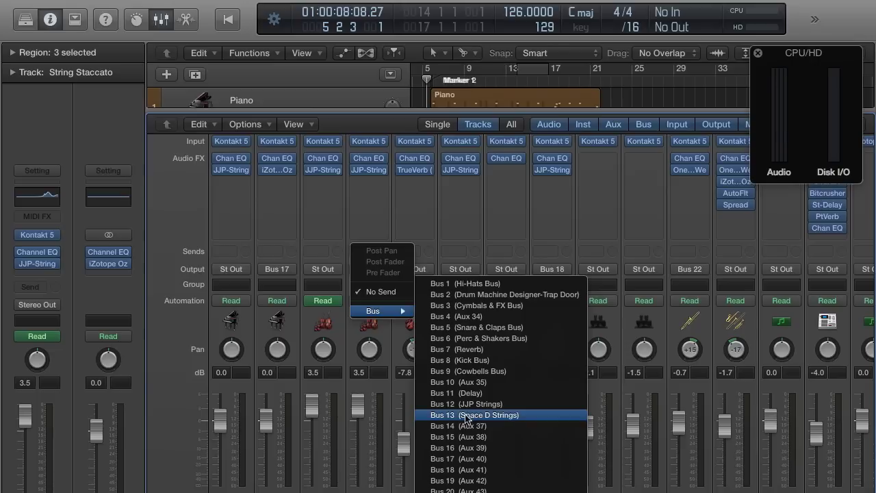
click(511, 419)
click(398, 244)
mouse_move(419, 304)
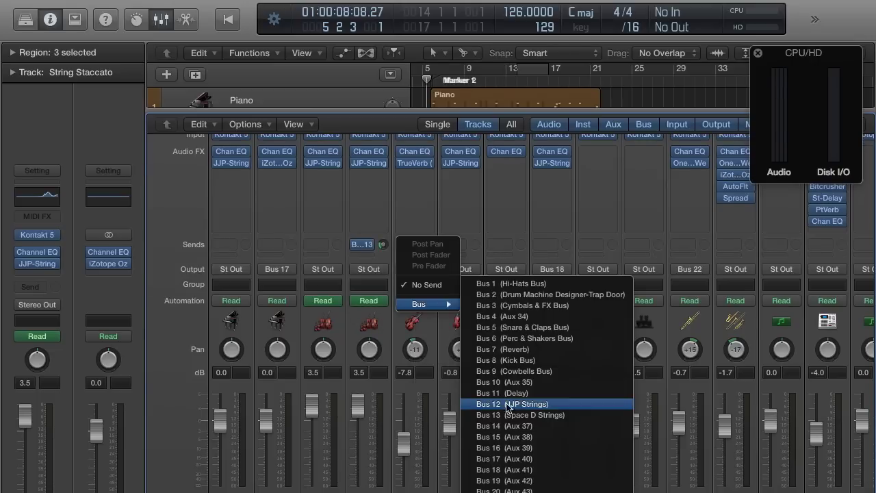
click(507, 421)
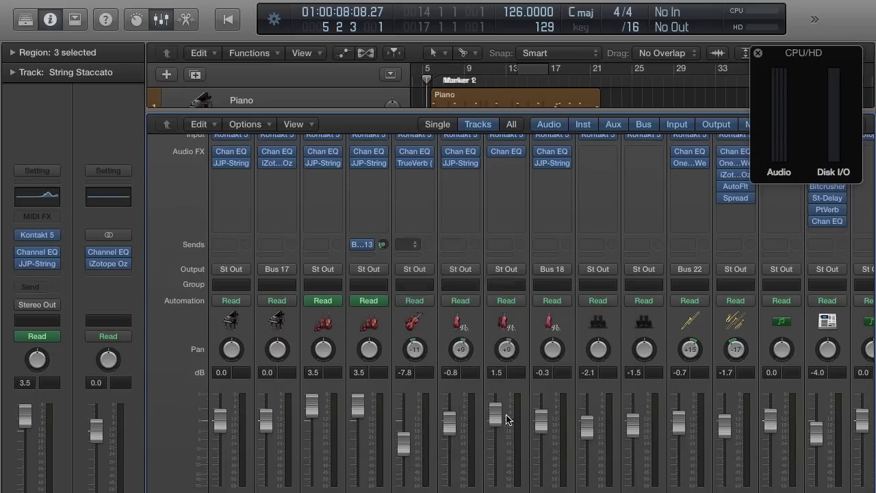
click(458, 246)
mouse_move(477, 306)
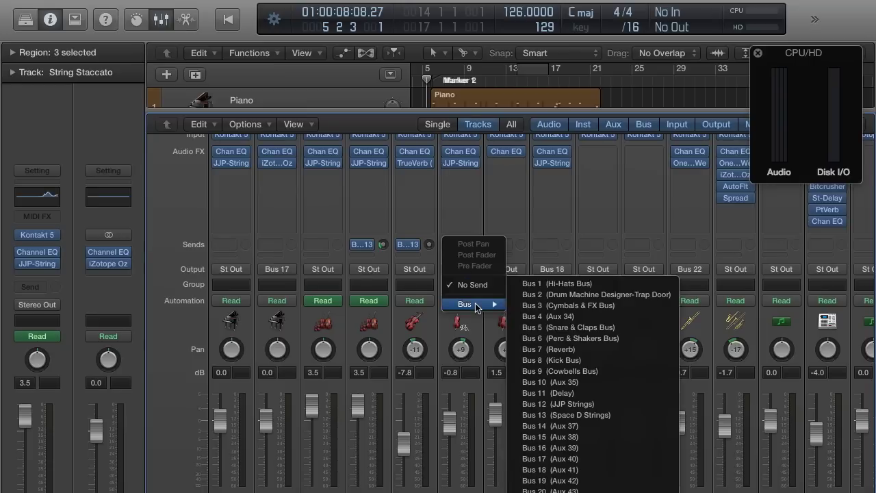
click(575, 415)
Step: Give the first string strip a Bus 13 send at -20.0 and close the mixer
click(336, 247)
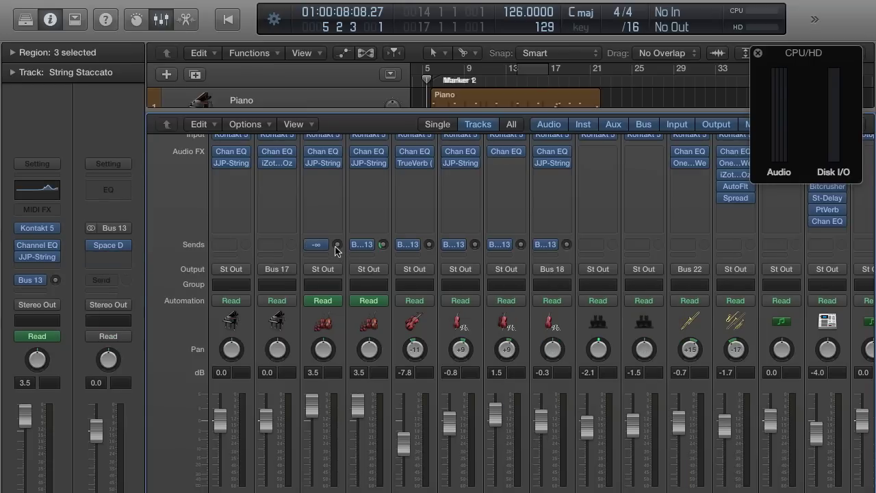
mouse_move(337, 246)
mouse_down()
mouse_move(337, 225)
mouse_move(336, 254)
mouse_up()
drag(337, 244, 337, 264)
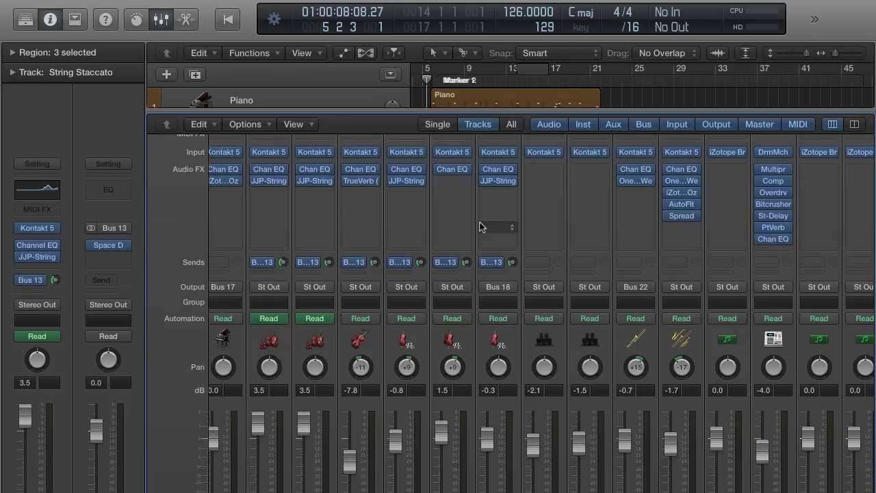
key(x)
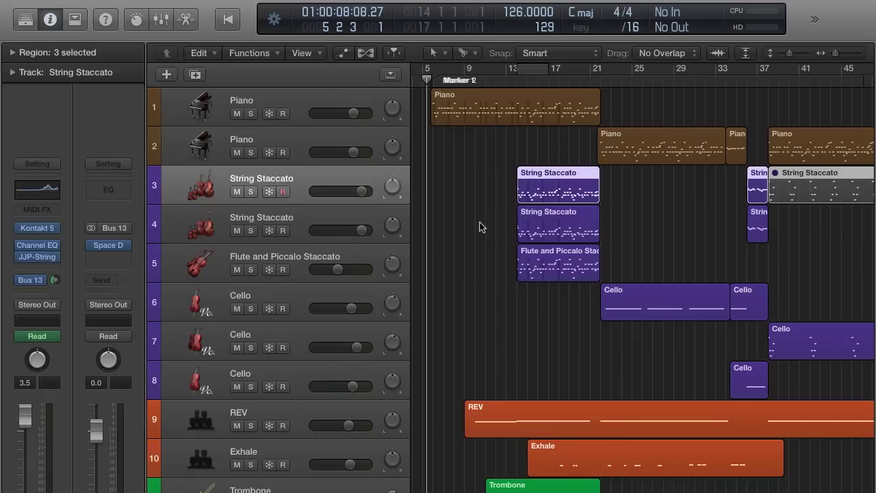
Step: Freeze the first String Staccato track (track 3), then unfreeze it again
scroll(483, 111, down, 2)
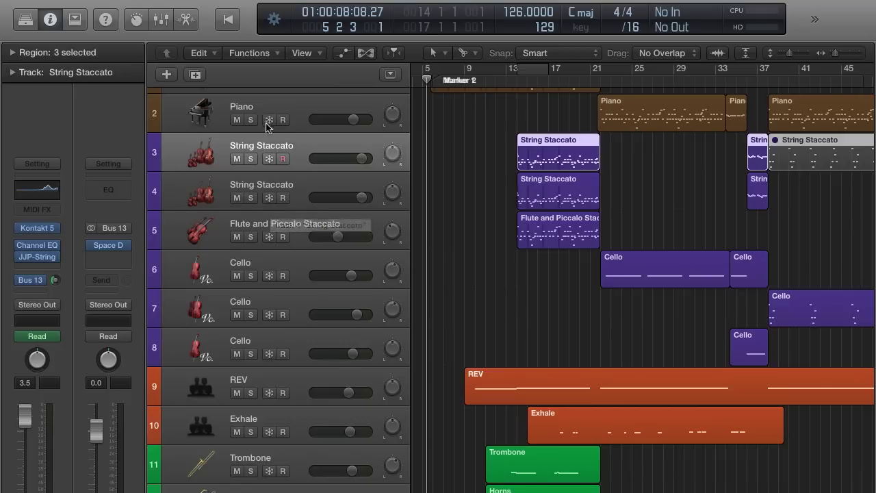
scroll(268, 128, up, 1)
click(269, 172)
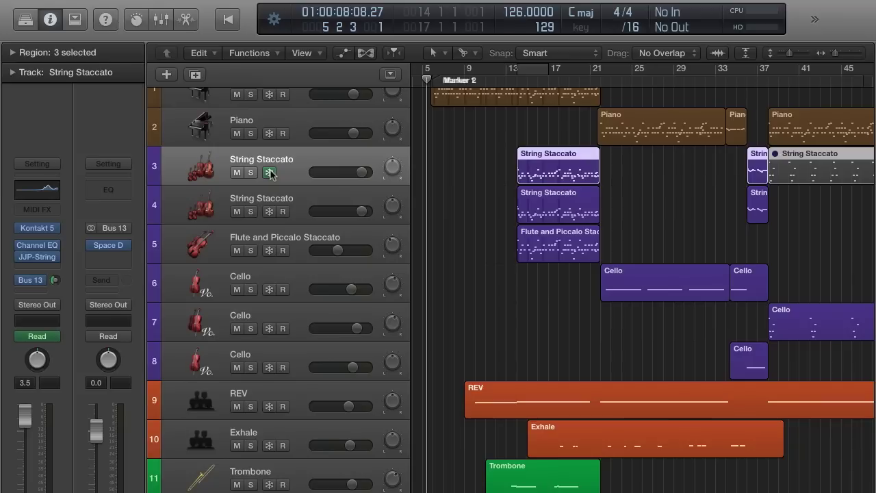
mouse_move(38, 229)
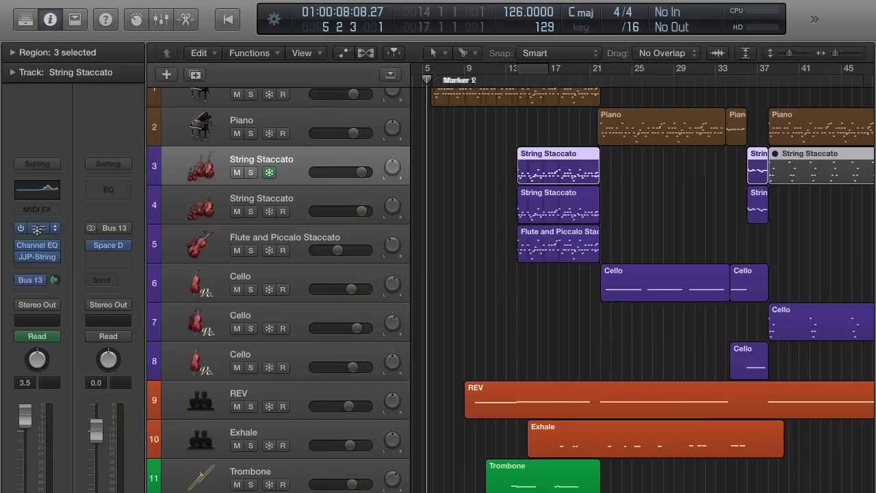
mouse_move(39, 258)
click(273, 173)
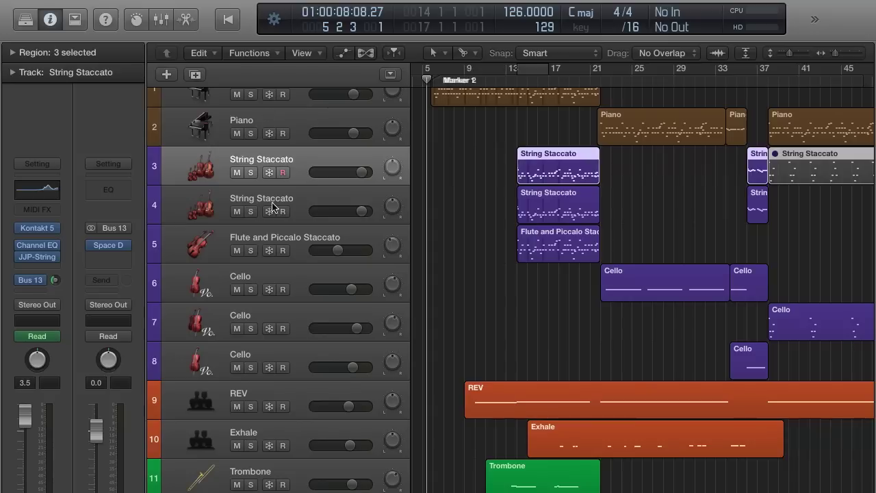
right_click(299, 158)
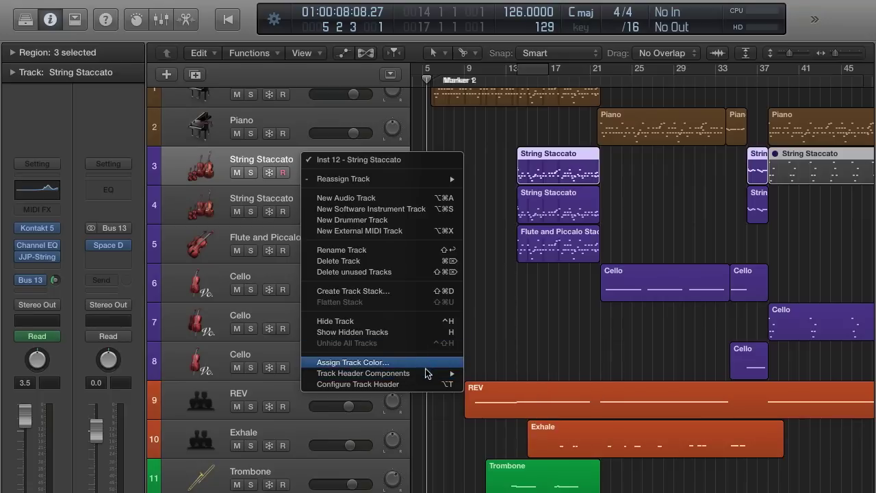
mouse_move(427, 373)
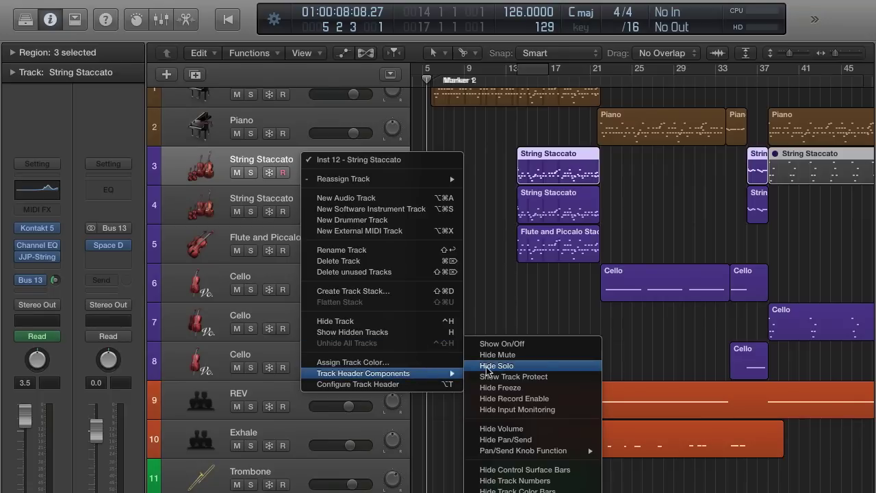
click(516, 391)
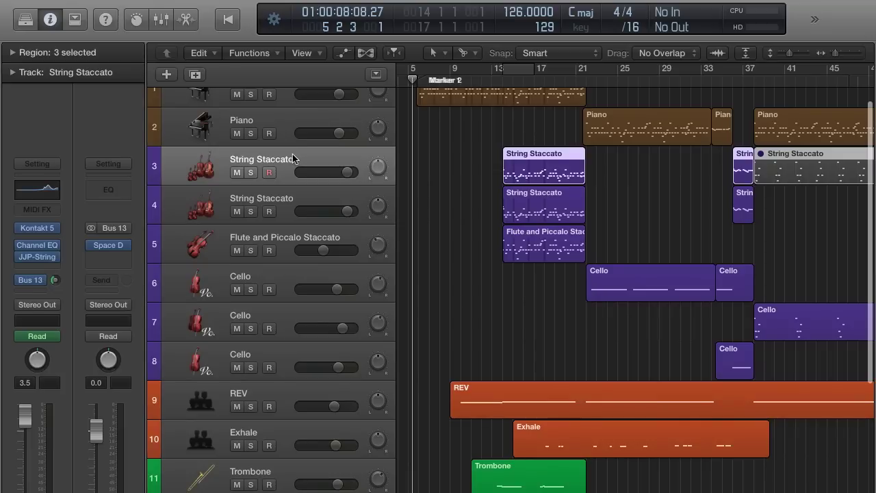
right_click(293, 159)
mouse_move(407, 375)
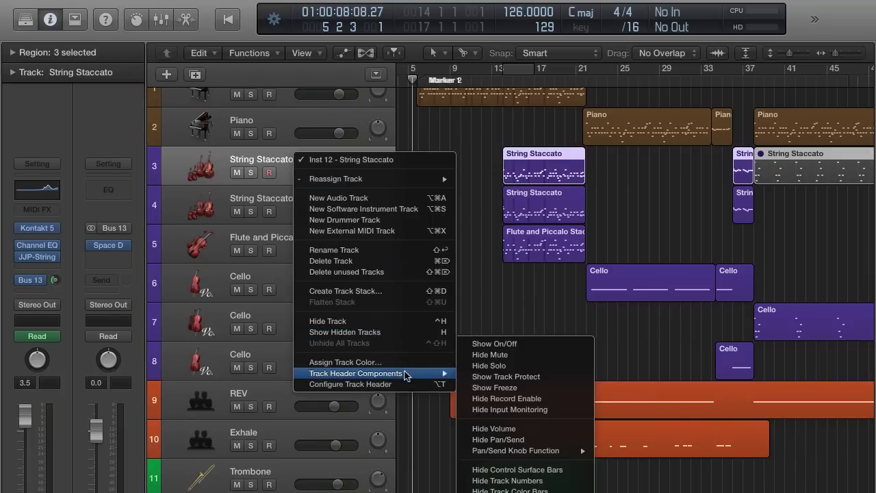
click(488, 388)
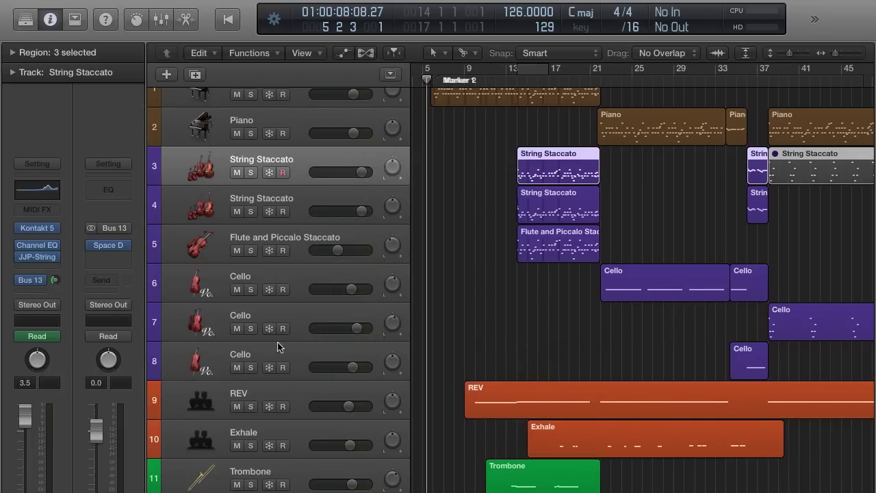
scroll(278, 348, down, 3)
Step: Freeze tracks 3–8 (both String Staccato, Flute and Piccolo, three Cellos) and start playback
scroll(279, 362, up, 2)
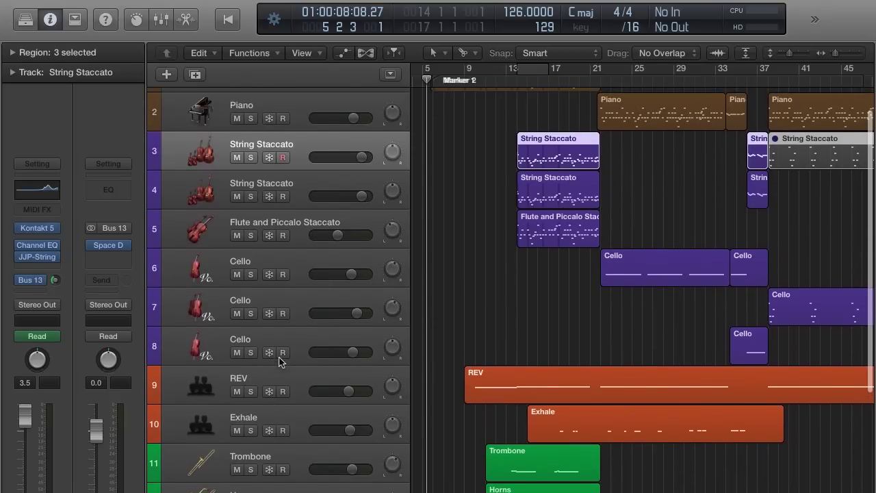
click(269, 157)
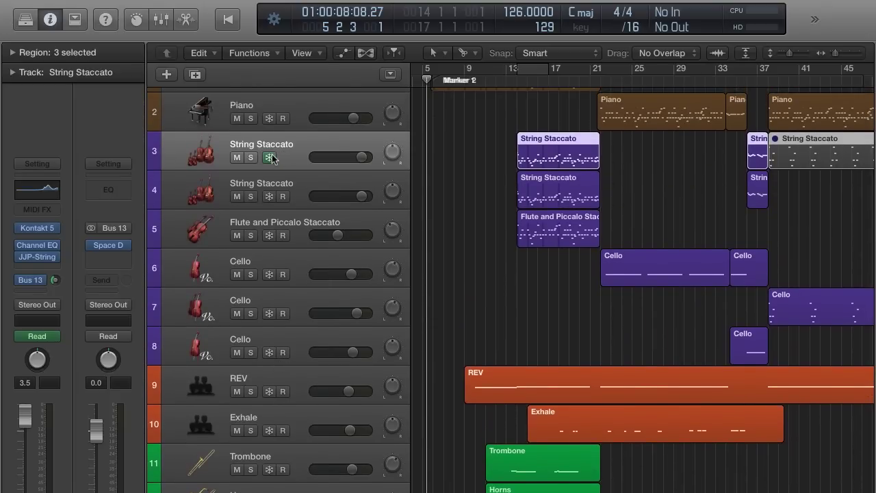
click(269, 196)
click(269, 236)
click(269, 275)
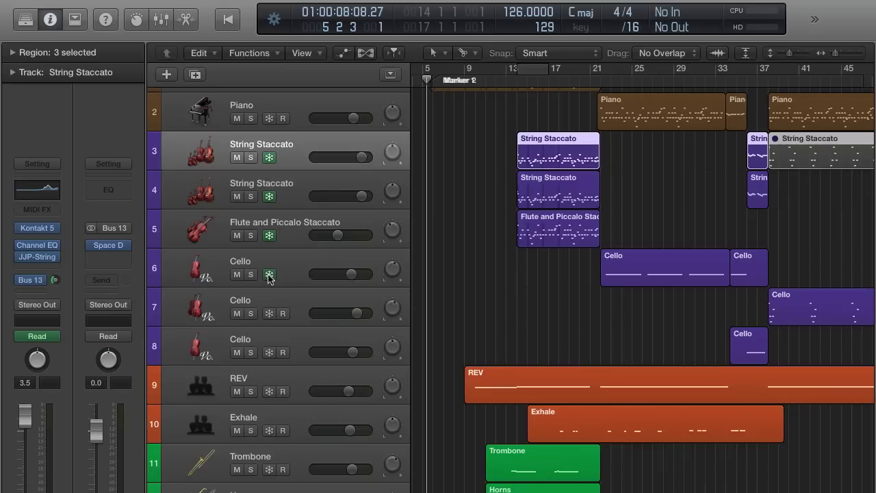
click(269, 313)
click(269, 353)
key(space)
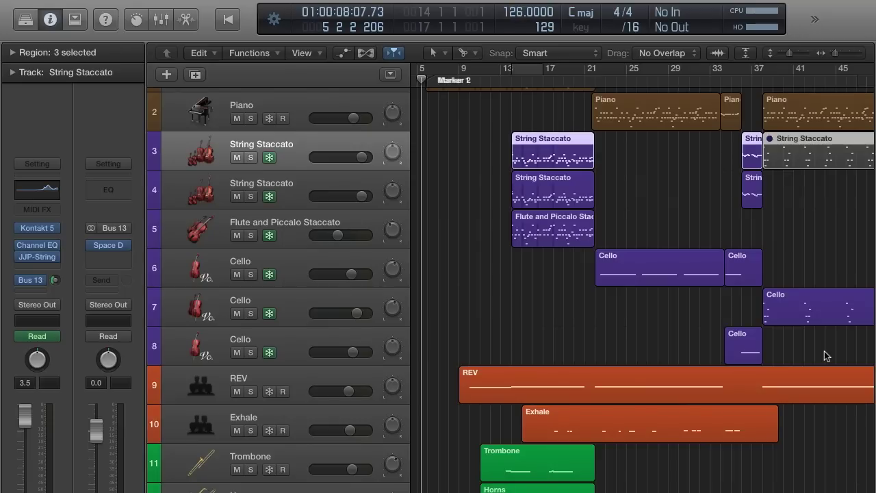
scroll(492, 293, down, 8)
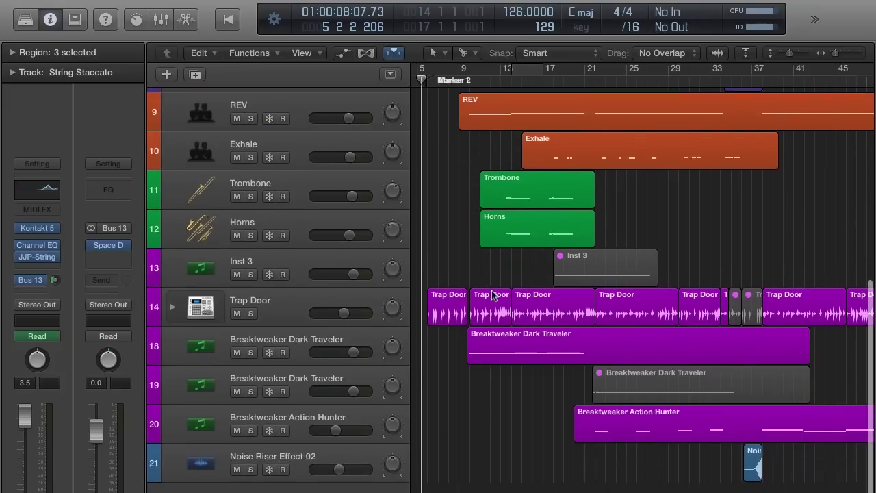
scroll(491, 294, up, 9)
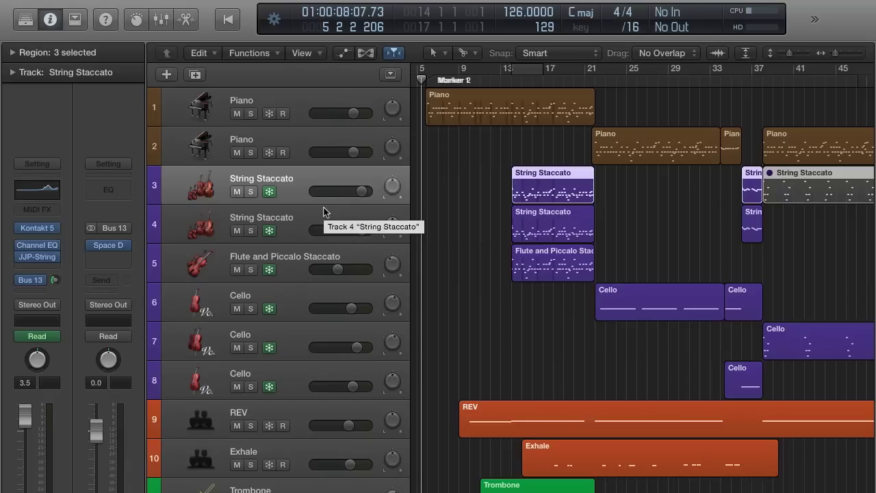
scroll(472, 192, down, 1)
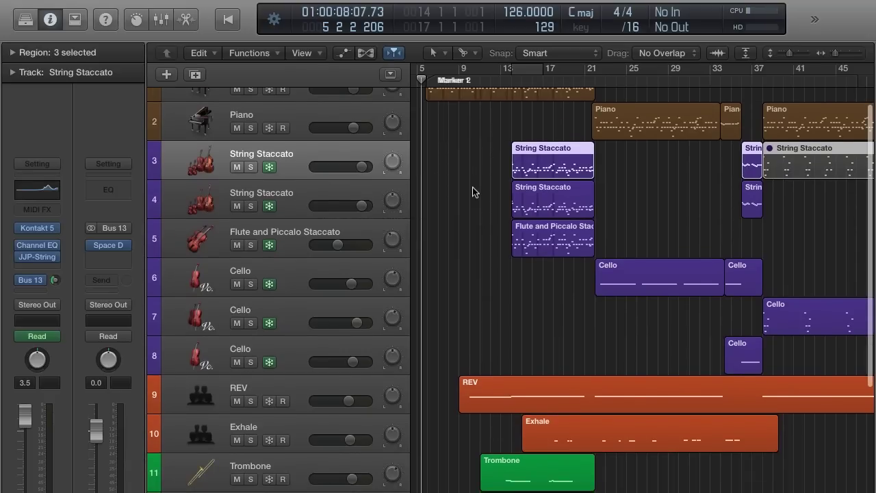